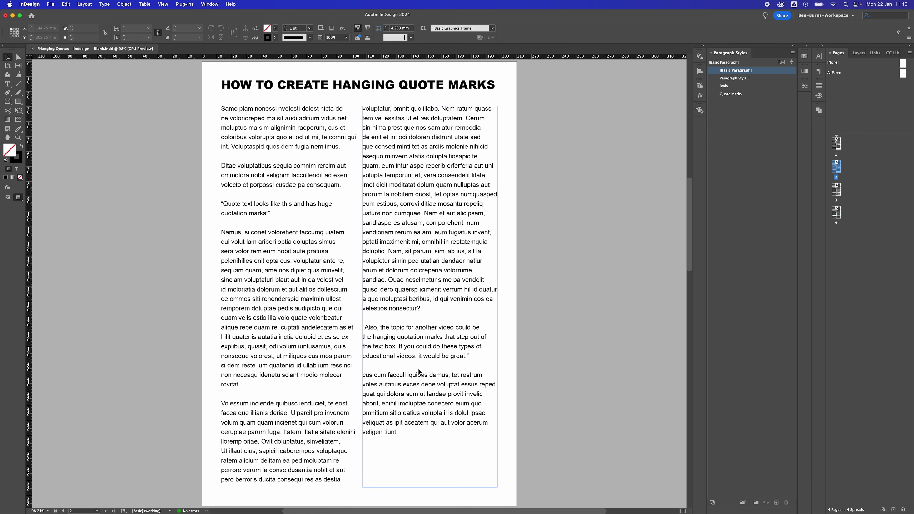
pyautogui.doubleClick(414, 432)
pyautogui.moveTo(414, 432); pyautogui.dragTo(216, 101)
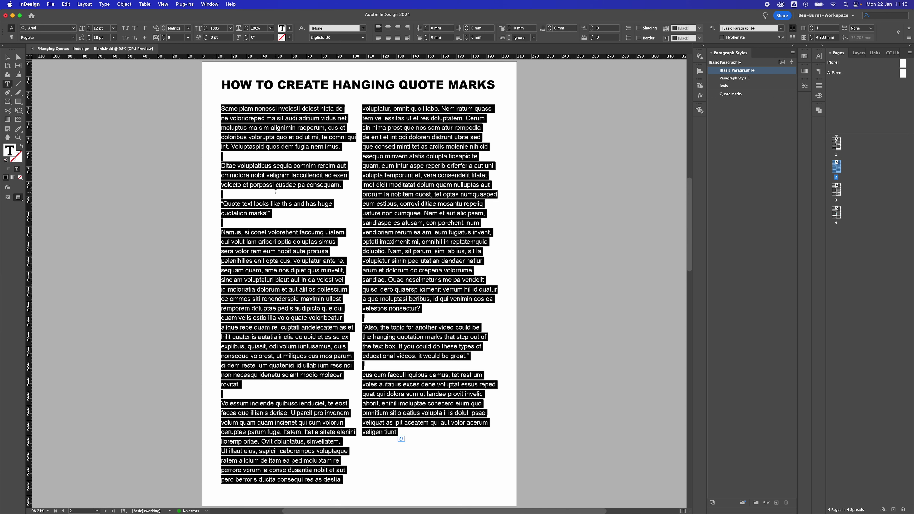
pyautogui.click(7, 57)
pyautogui.click(113, 163)
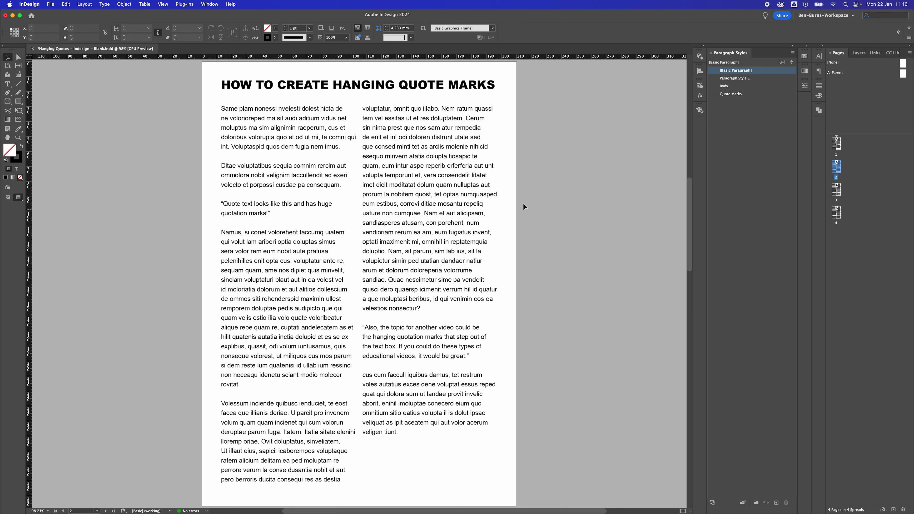
# - Show the Character Styles and Story panels
pyautogui.click(105, 4)
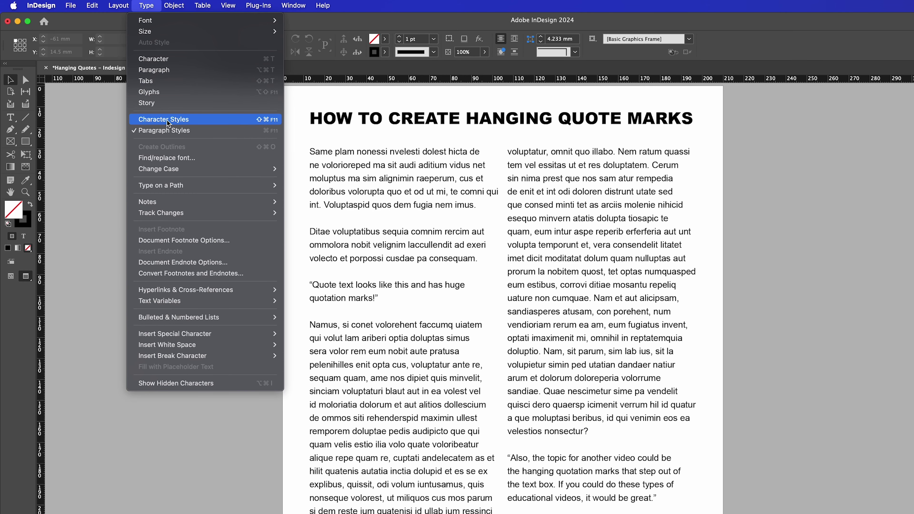
pyautogui.click(169, 120)
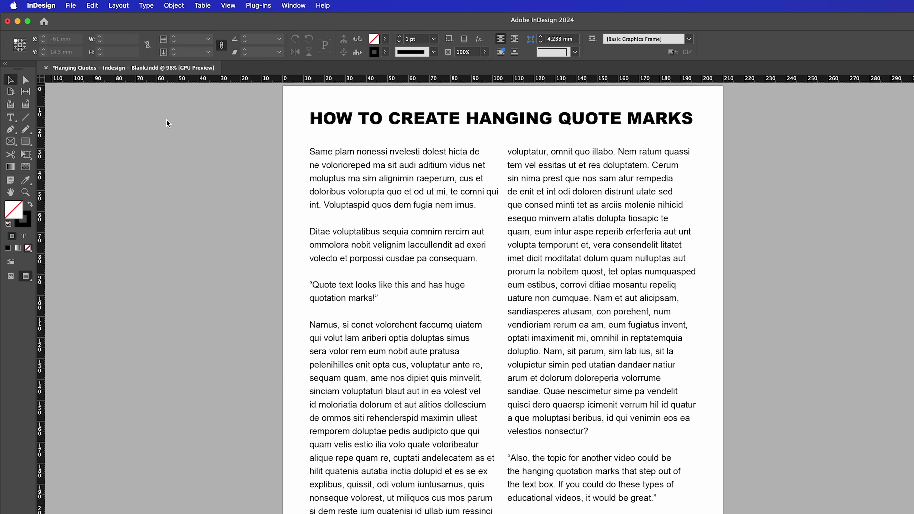
pyautogui.click(145, 6)
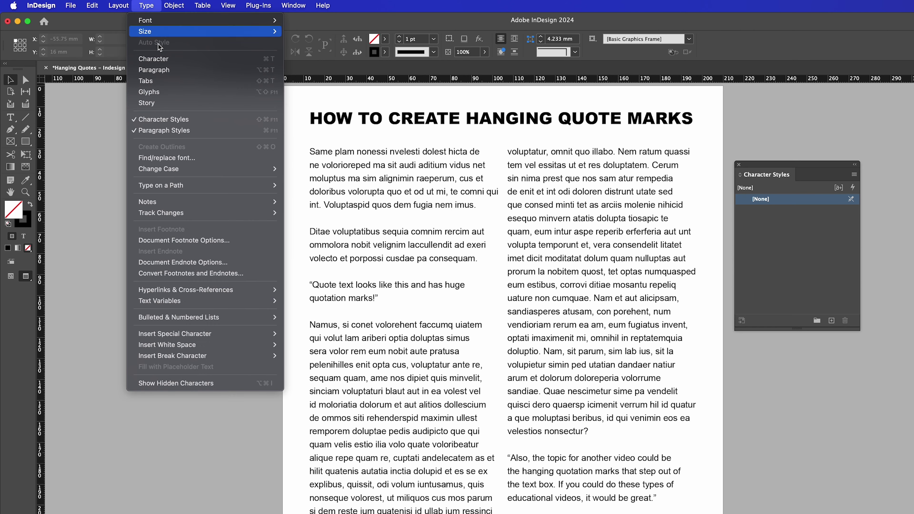
pyautogui.click(157, 104)
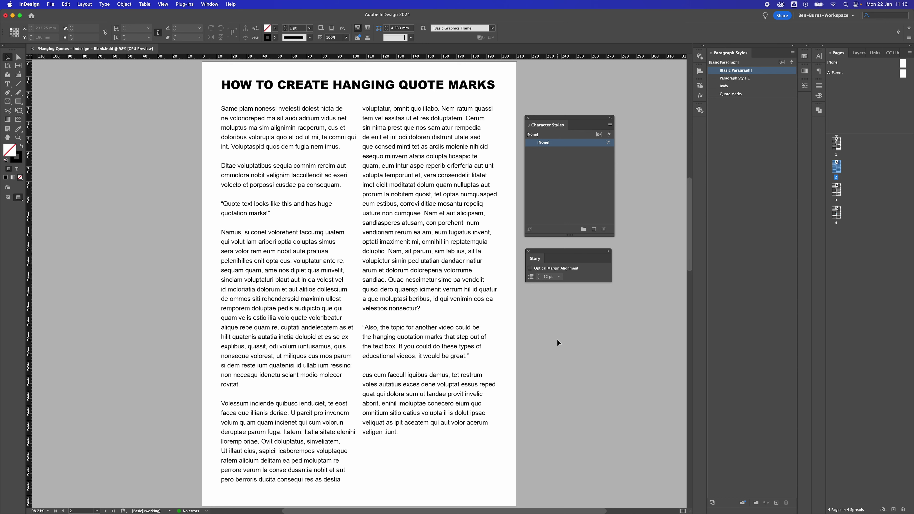
# - Format the first quote in the body text as Arial Bold, 18 pt, with 24 pt leading
pyautogui.doubleClick(288, 214)
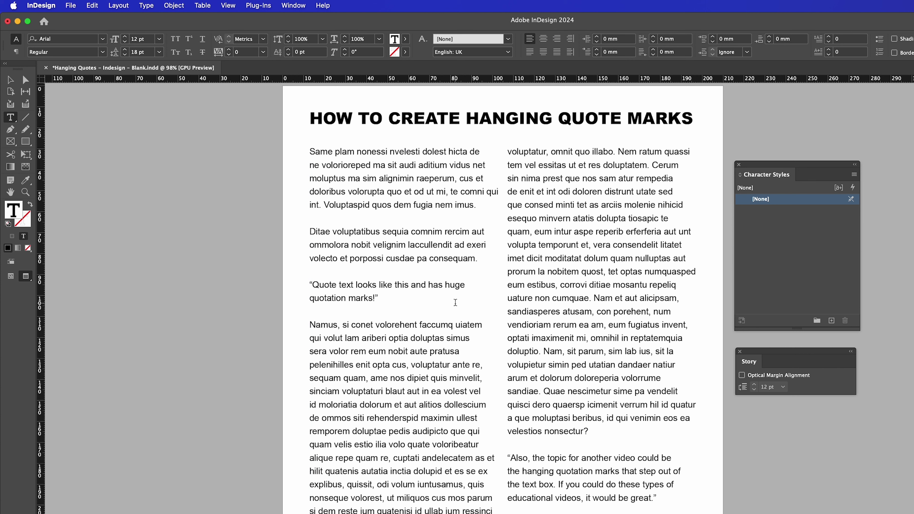
pyautogui.moveTo(455, 303); pyautogui.dragTo(308, 284)
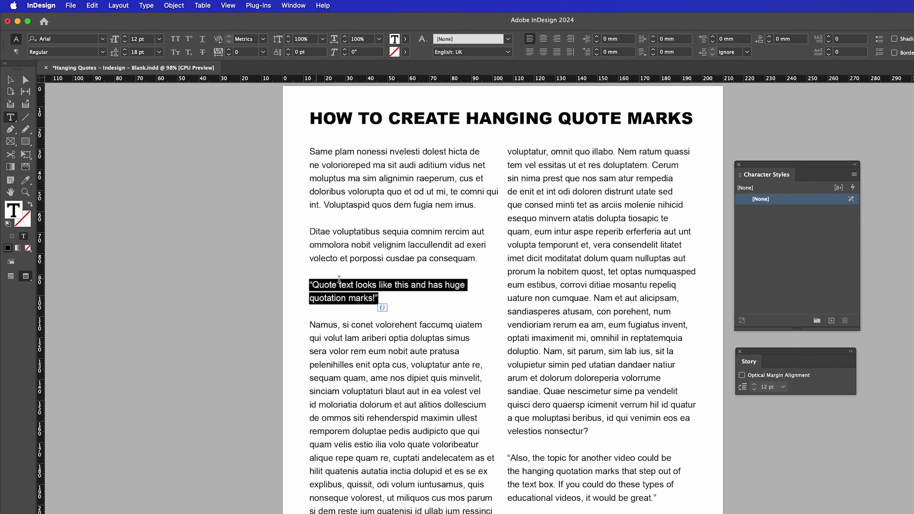
pyautogui.click(159, 42)
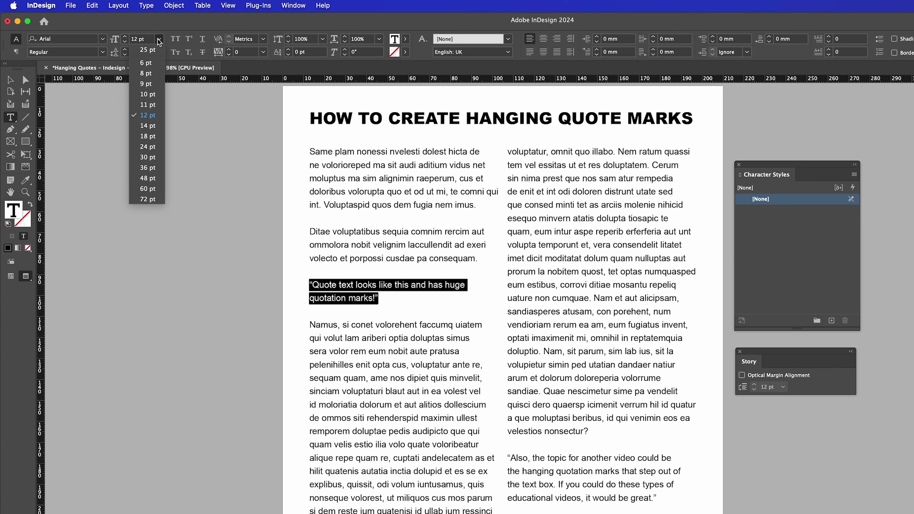
pyautogui.click(159, 135)
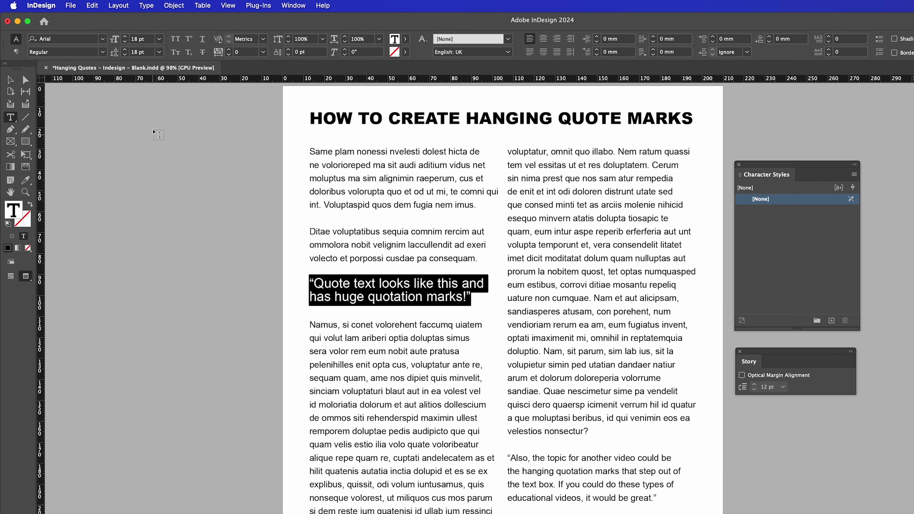
pyautogui.click(159, 52)
pyautogui.click(160, 166)
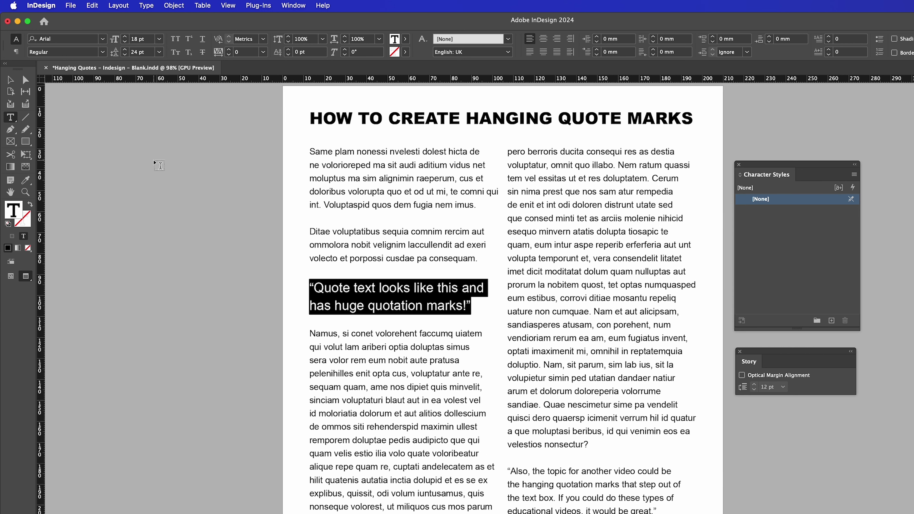
pyautogui.click(103, 53)
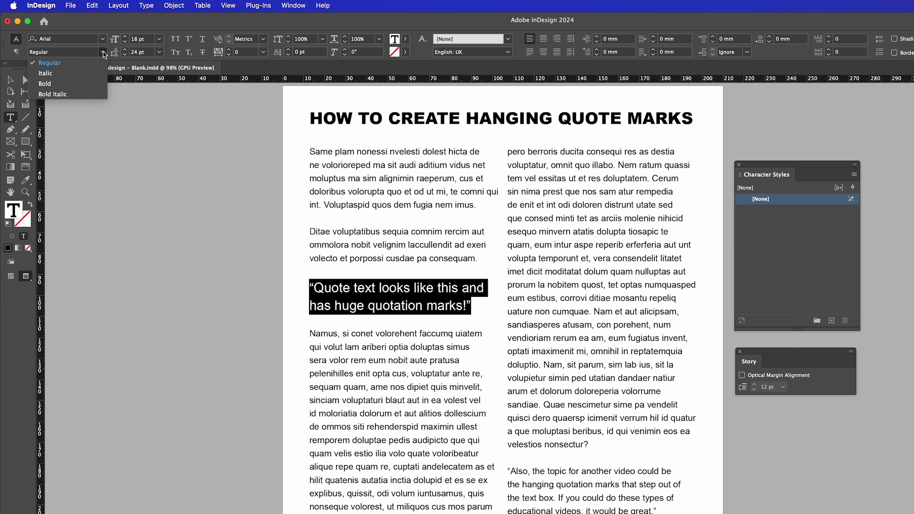
pyautogui.click(50, 85)
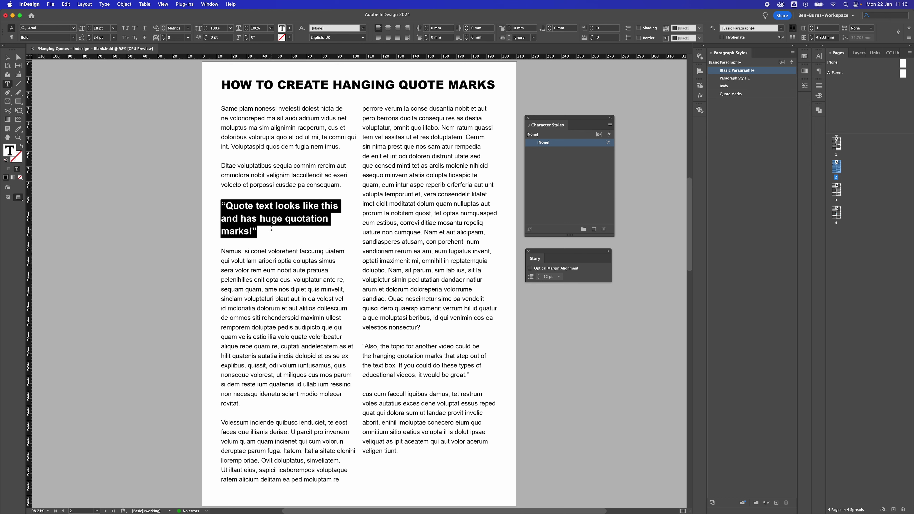
pyautogui.click(266, 234)
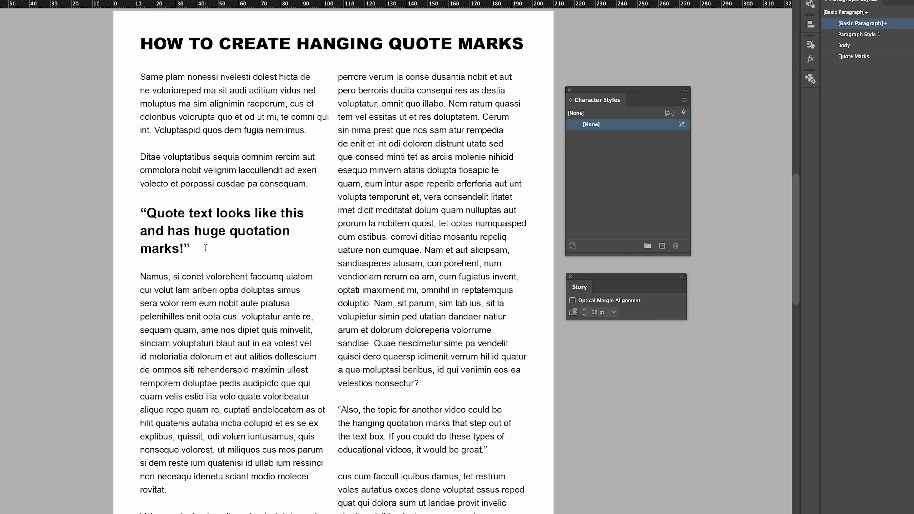
# - Create a character style from the formatted first quote and name it Quote Text
pyautogui.moveTo(265, 231); pyautogui.dragTo(209, 205)
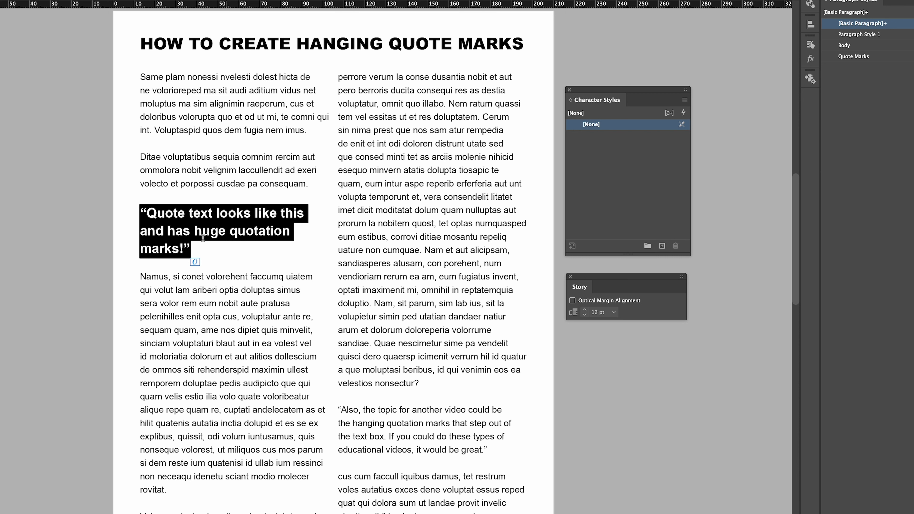
pyautogui.click(662, 248)
pyautogui.doubleClick(633, 135)
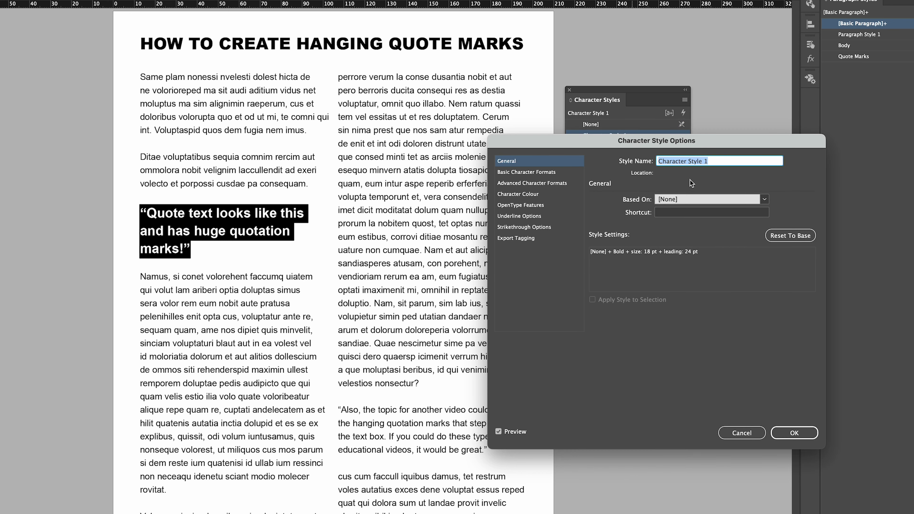
pyautogui.write('Quote Text')
# - Set the Quote Text character style's font family to Arial with the Bold font style, and save the style
pyautogui.click(517, 173)
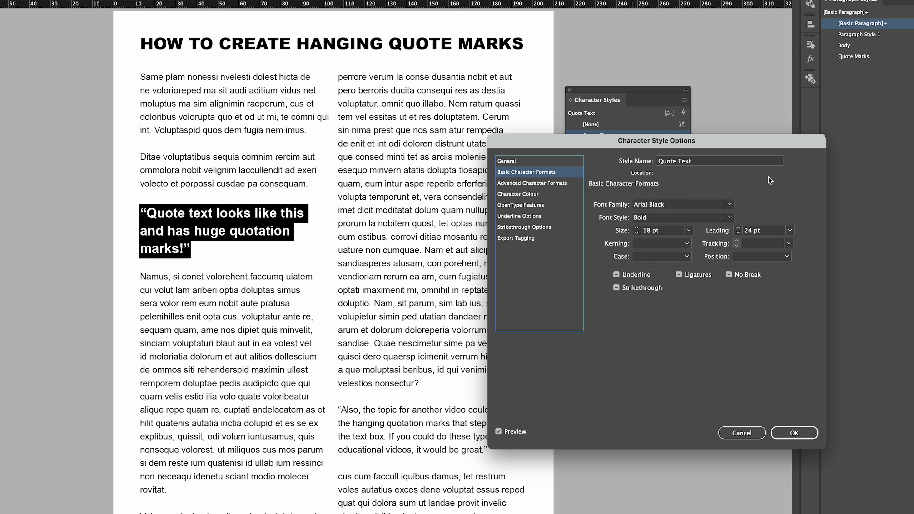
pyautogui.click(735, 205)
pyautogui.click(656, 216)
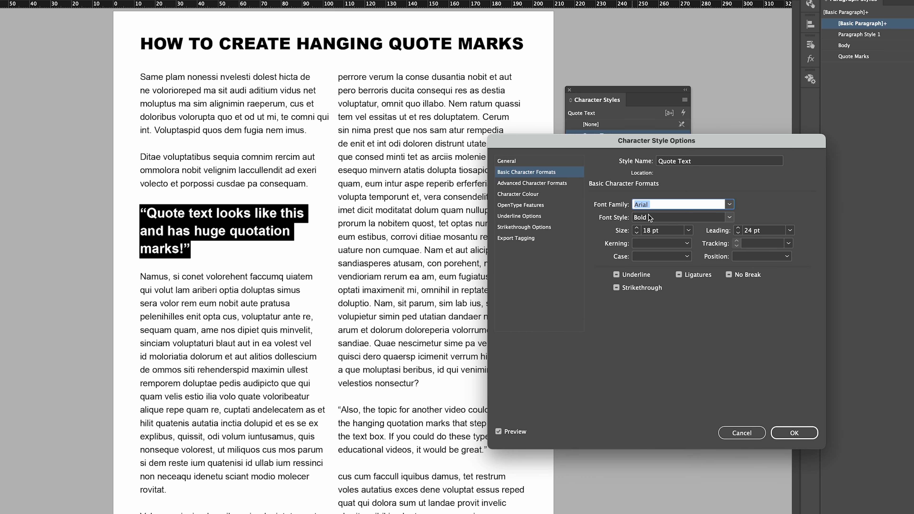
pyautogui.click(678, 219)
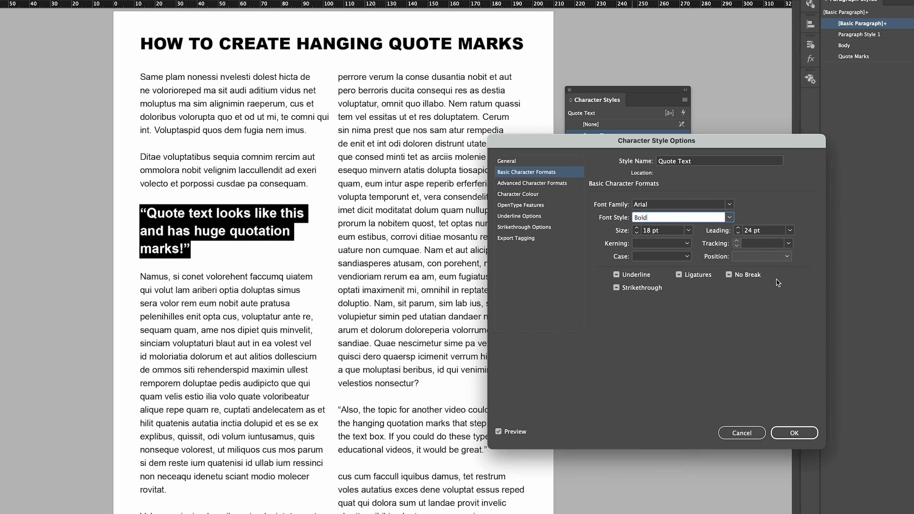
pyautogui.click(794, 433)
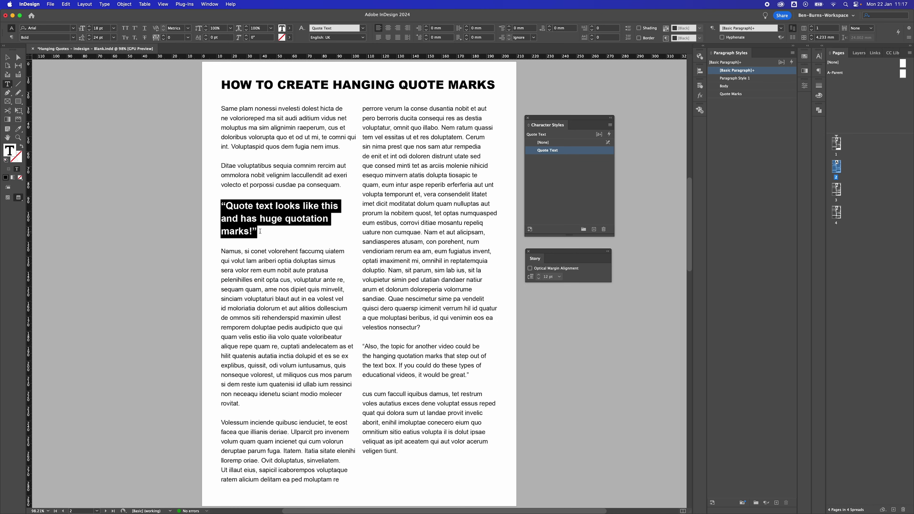
pyautogui.click(260, 231)
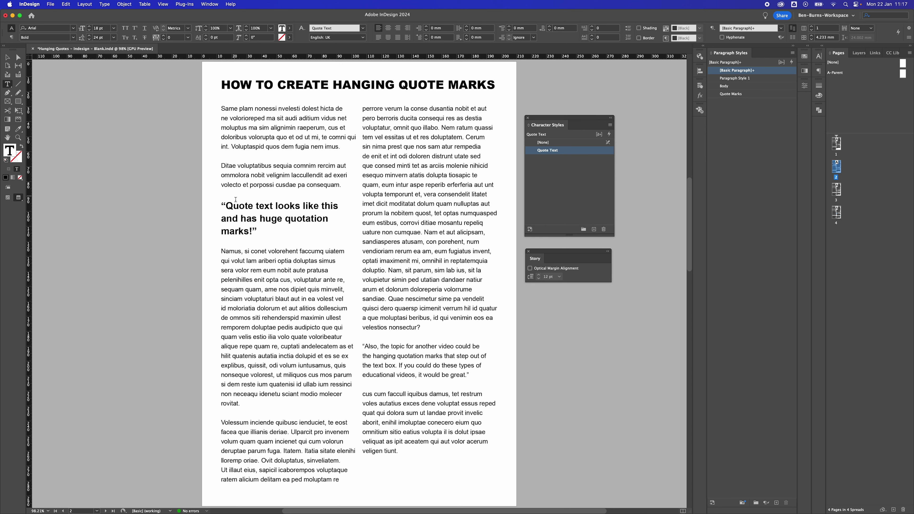
# - Format the opening quotation mark of the first quote in Arial Black at 30 pt
pyautogui.moveTo(226, 205); pyautogui.dragTo(222, 205)
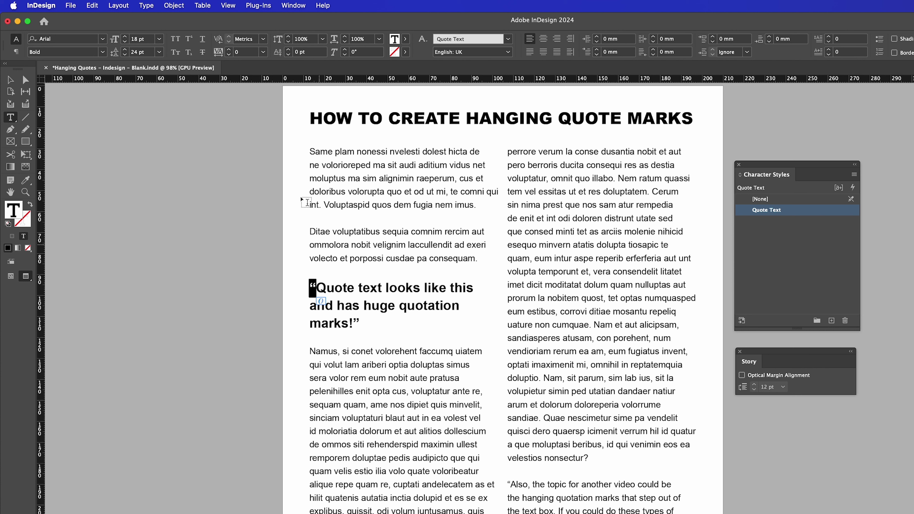
pyautogui.click(103, 39)
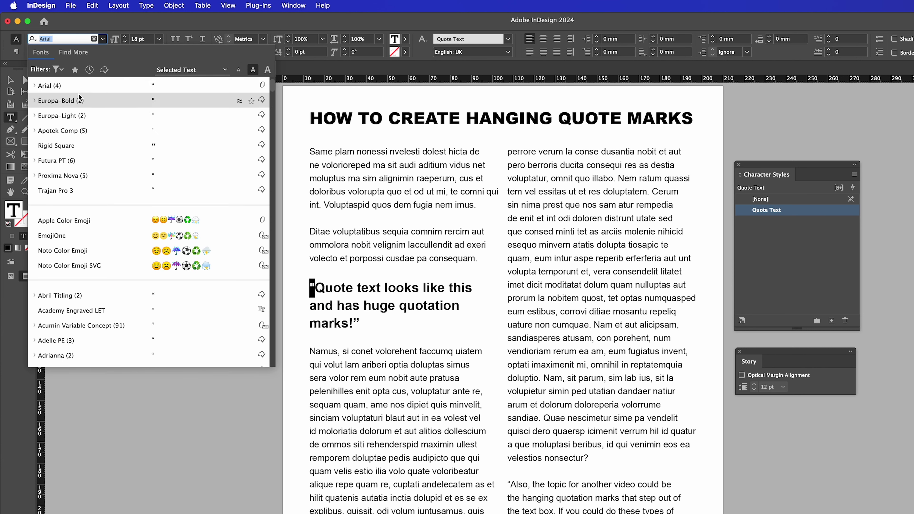
pyautogui.write('Arial b')
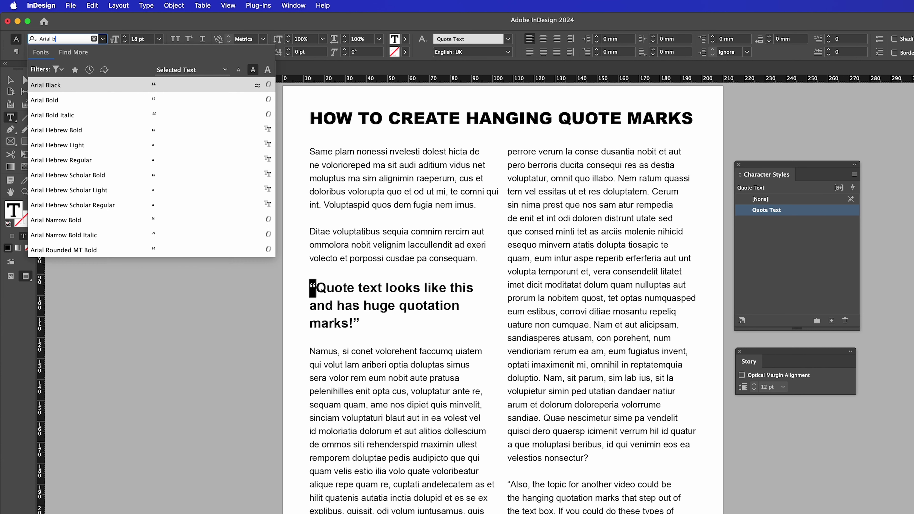
pyautogui.click(51, 86)
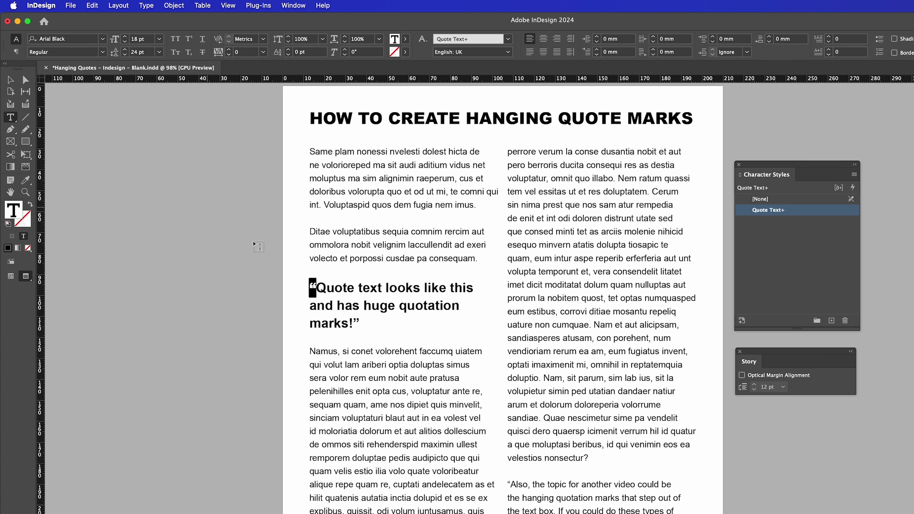
pyautogui.click(318, 288)
pyautogui.hotkey('shift', 'Left')
pyautogui.click(160, 39)
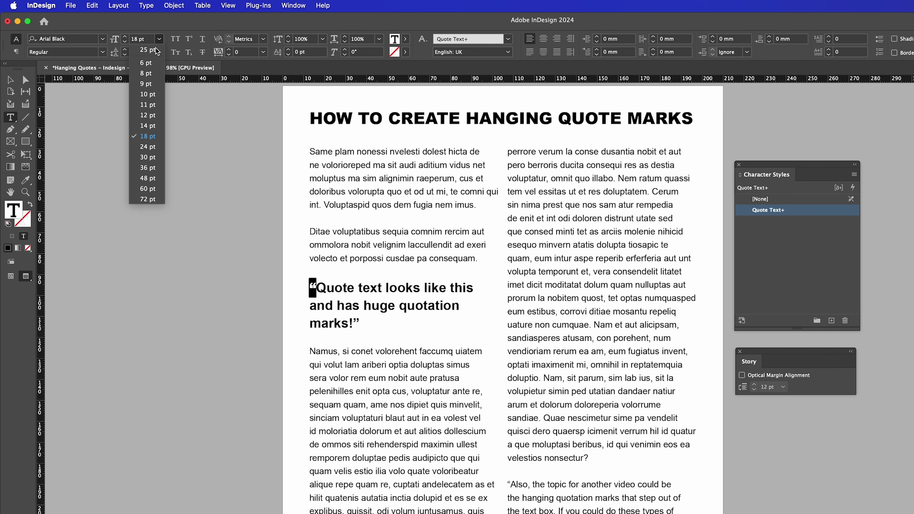
pyautogui.click(155, 157)
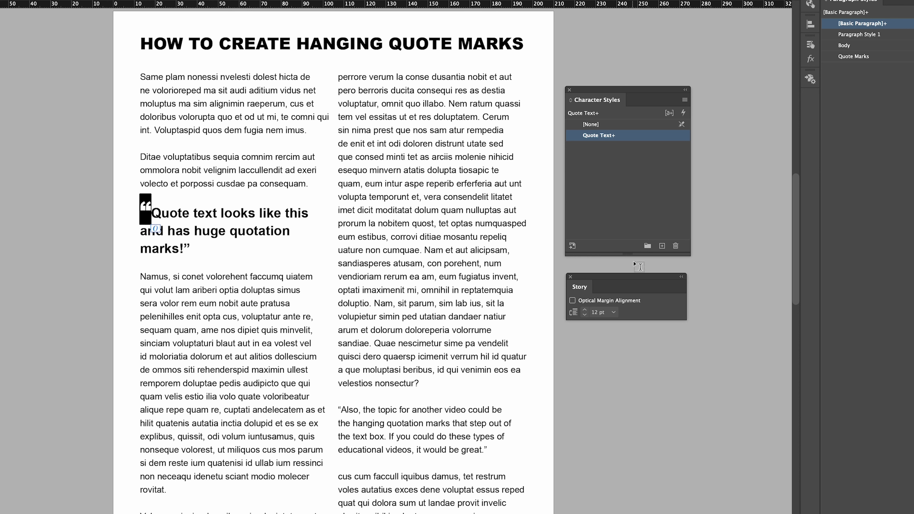
# - Create a character style named Quote Marks from the enlarged opening quotation mark
pyautogui.click(663, 247)
pyautogui.doubleClick(625, 148)
pyautogui.write('Quote Marks')
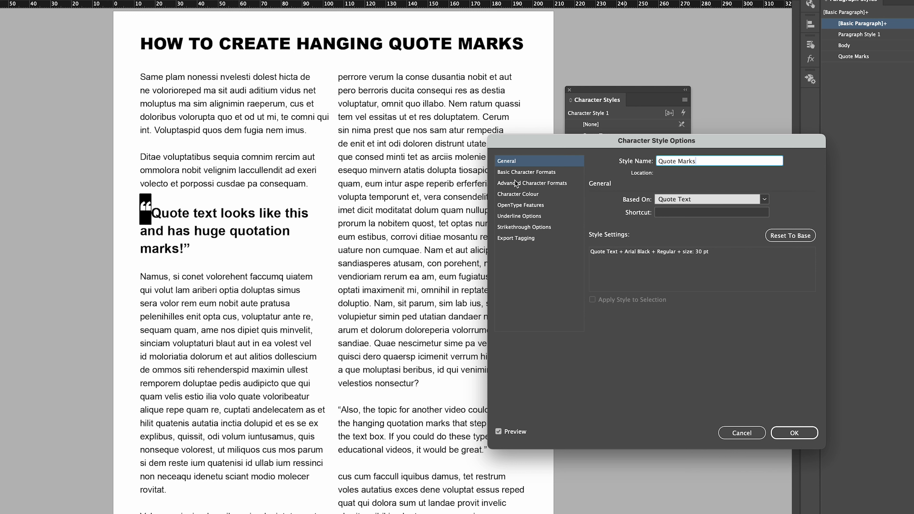
pyautogui.click(513, 172)
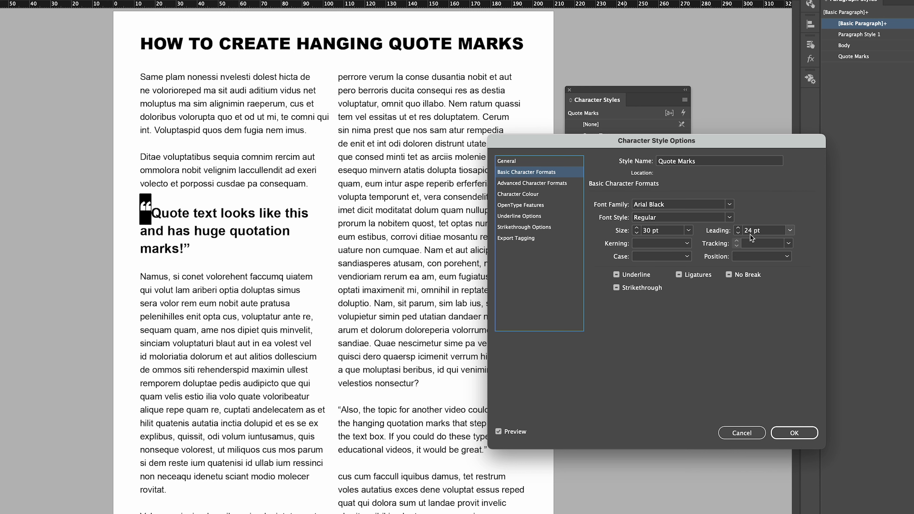
pyautogui.click(801, 434)
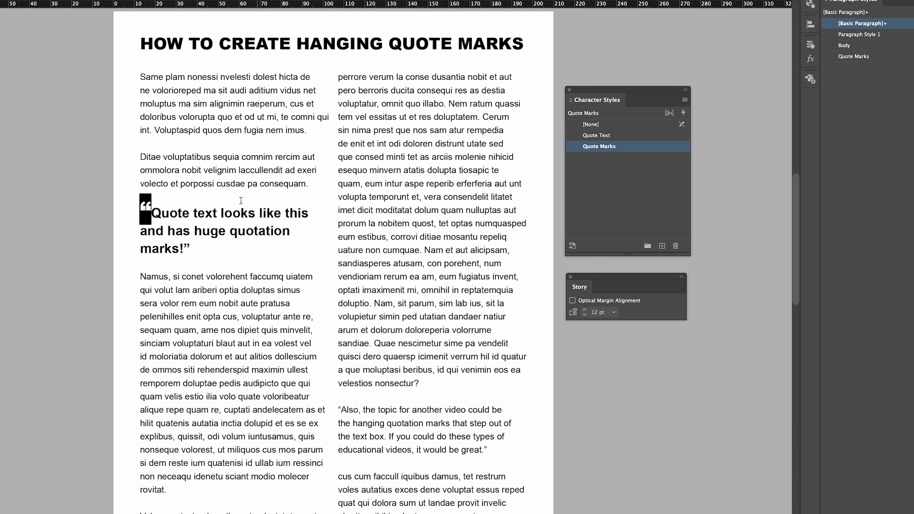
# - Apply the Quote Marks character style to the closing quotation mark of the first quote, then deselect the text
pyautogui.moveTo(192, 249); pyautogui.dragTo(187, 247)
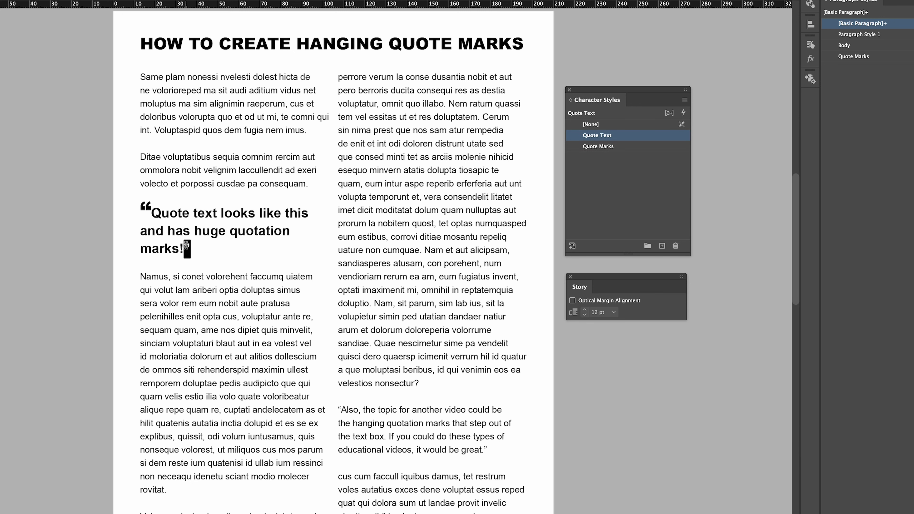
pyautogui.click(625, 148)
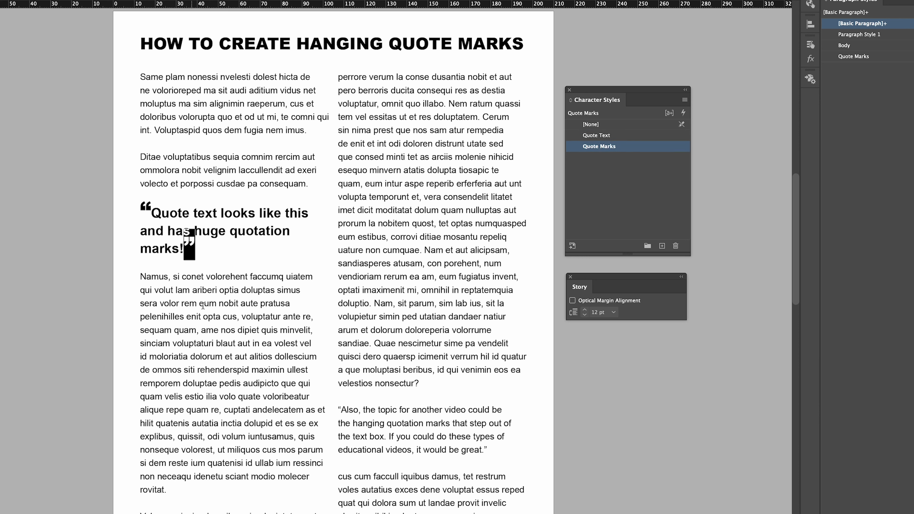
pyautogui.click(226, 248)
pyautogui.press('Escape')
pyautogui.click(49, 189)
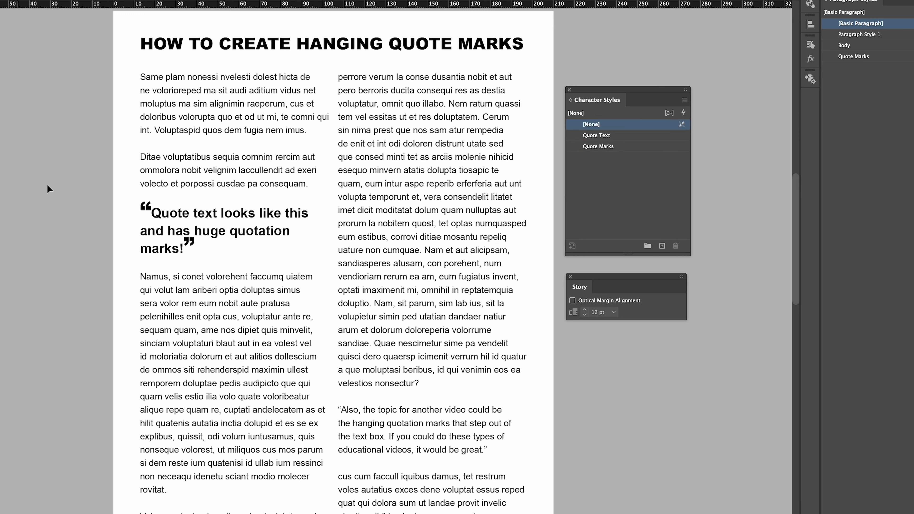
# - Turn on Optical Margin Alignment for the body text story
pyautogui.click(249, 165)
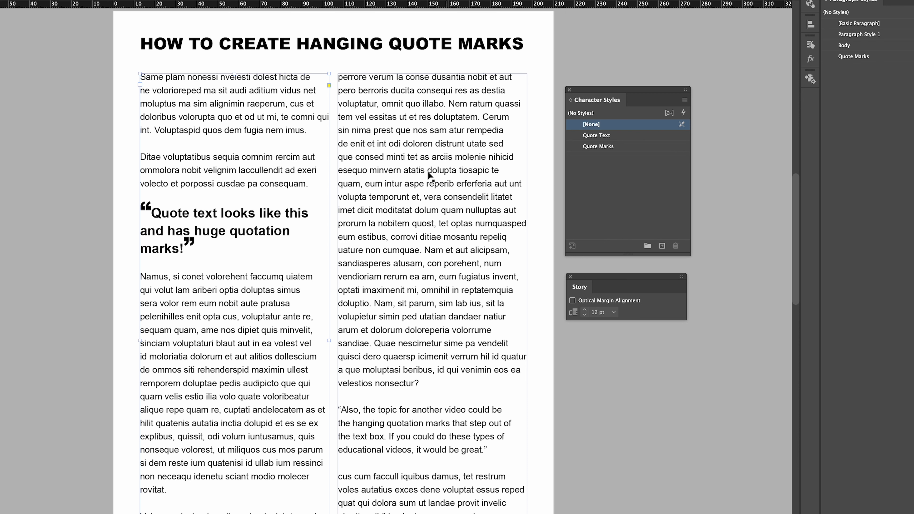
pyautogui.click(573, 301)
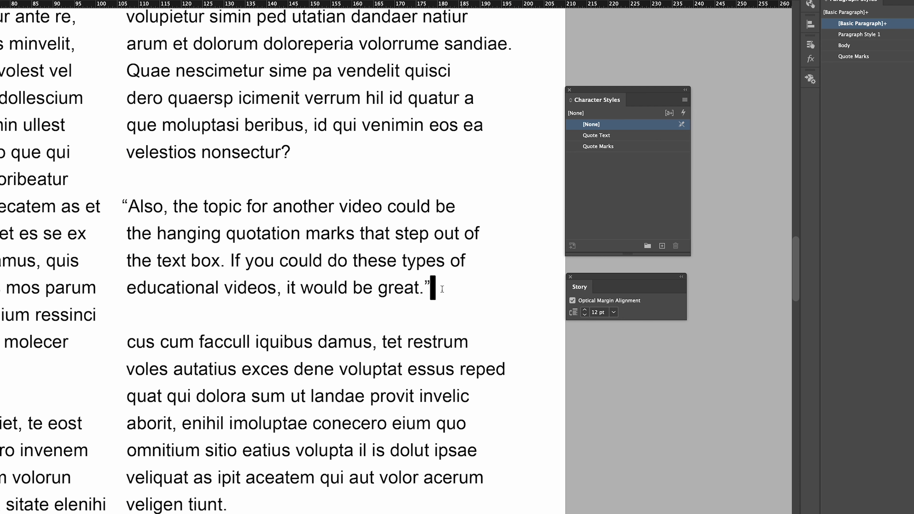
# - Apply the Quote Text character style to the whole second quote, including its quotation marks
pyautogui.moveTo(433, 288); pyautogui.dragTo(118, 201)
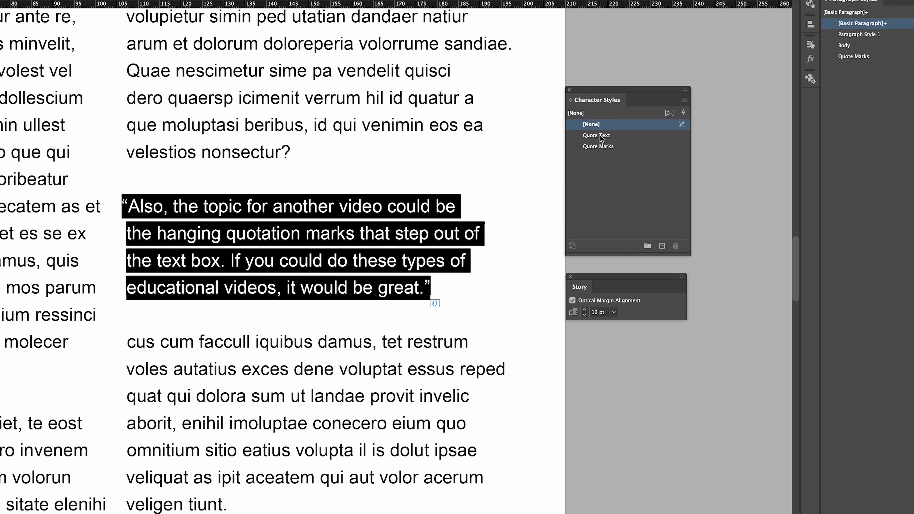
pyautogui.click(593, 136)
pyautogui.click(339, 183)
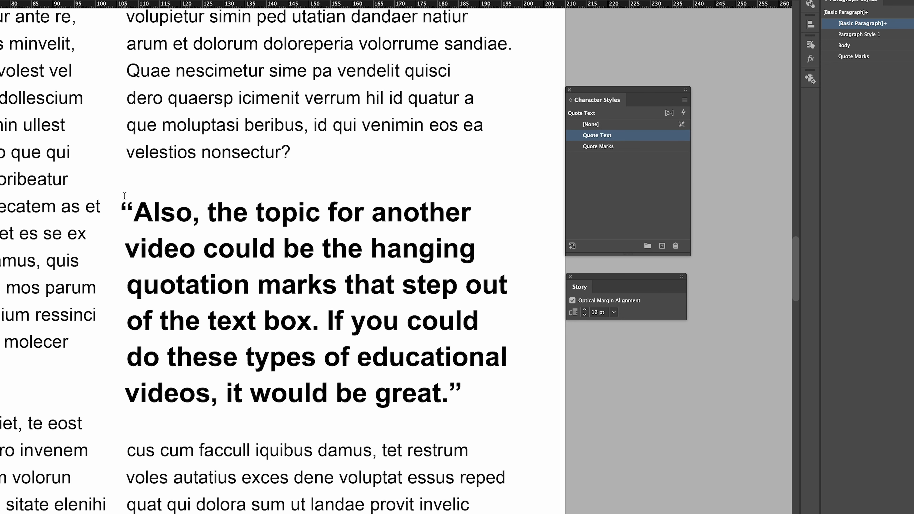
# - Apply the Quote Marks character style to the opening and closing quotation marks of the enlarged second quote
pyautogui.press('Down')
pyautogui.hotkey('shift', 'Left')
pyautogui.click(616, 147)
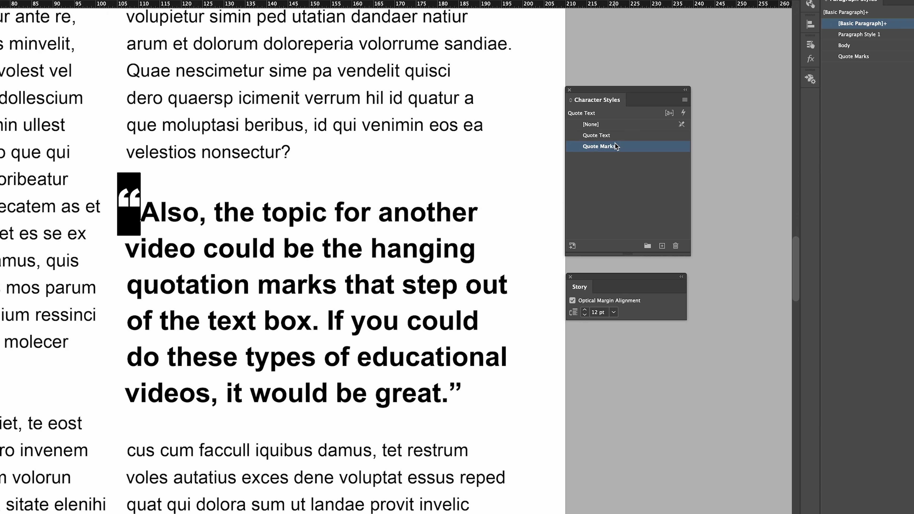
pyautogui.moveTo(463, 390); pyautogui.dragTo(449, 390)
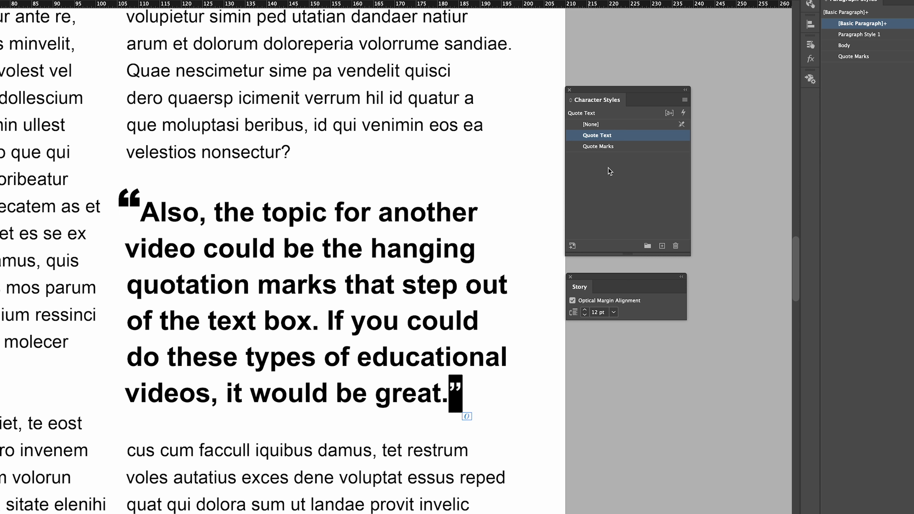
pyautogui.click(621, 148)
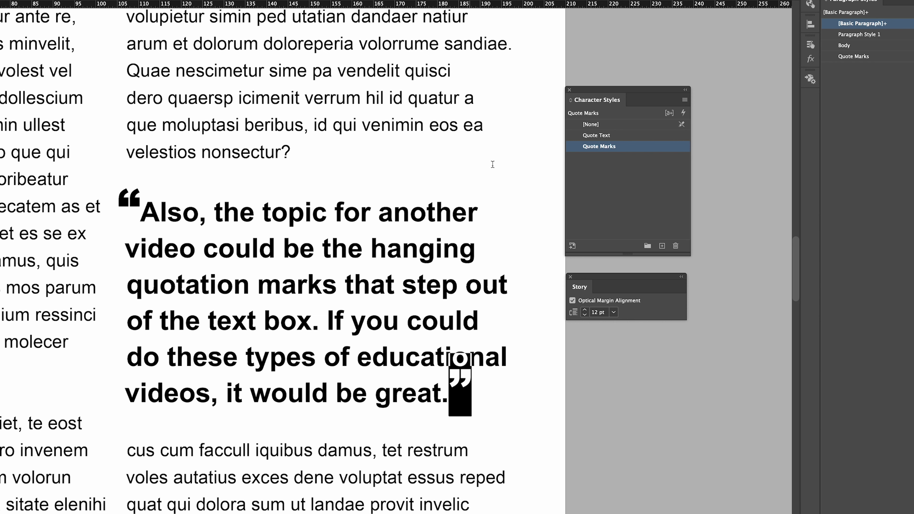
pyautogui.press('Escape')
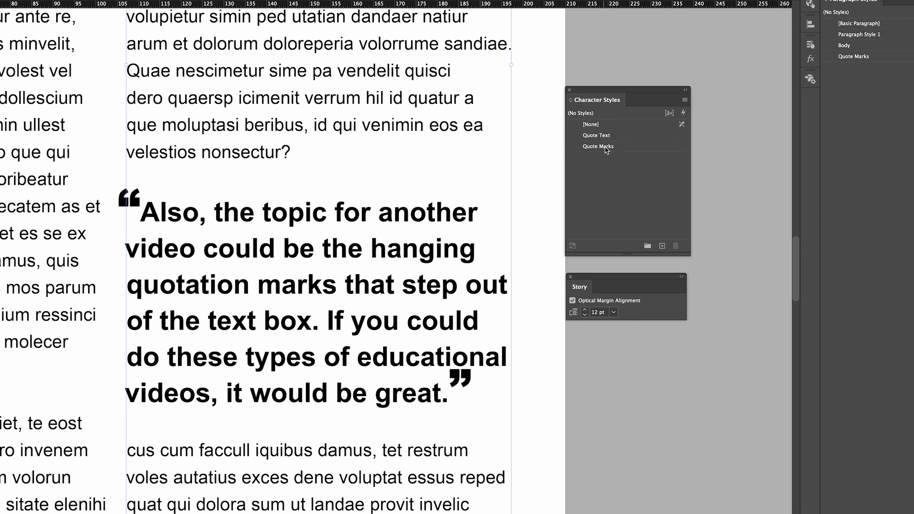
# - Set the Quote Marks character style's colour to [Black] with a 50% tint
pyautogui.doubleClick(608, 147)
pyautogui.click(526, 184)
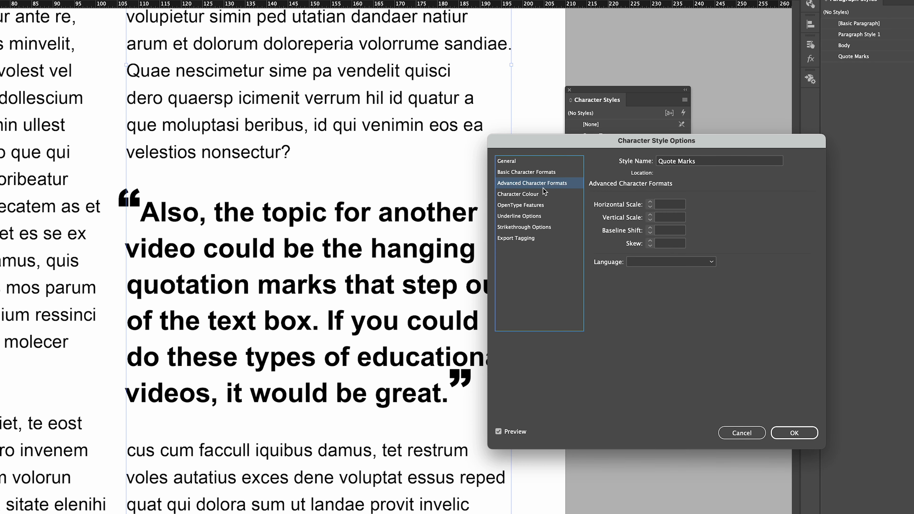
pyautogui.click(521, 196)
pyautogui.click(688, 238)
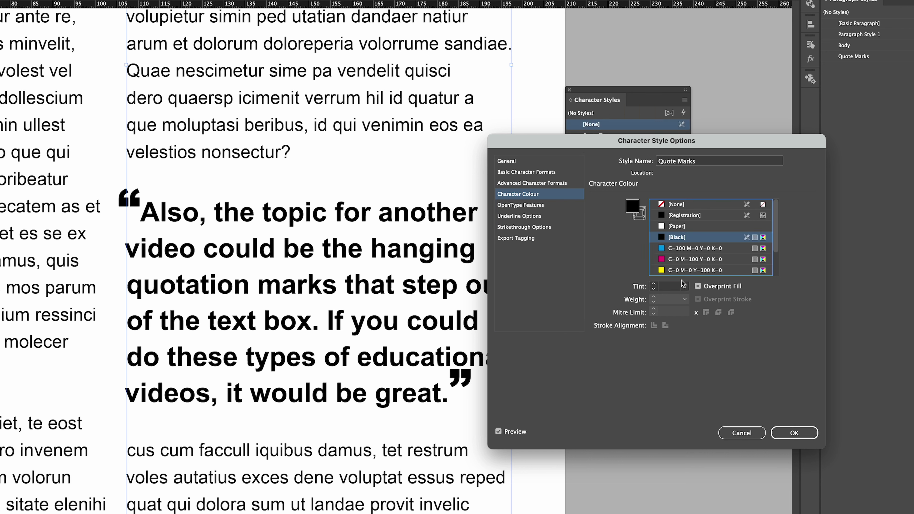
pyautogui.click(669, 288)
pyautogui.write('50')
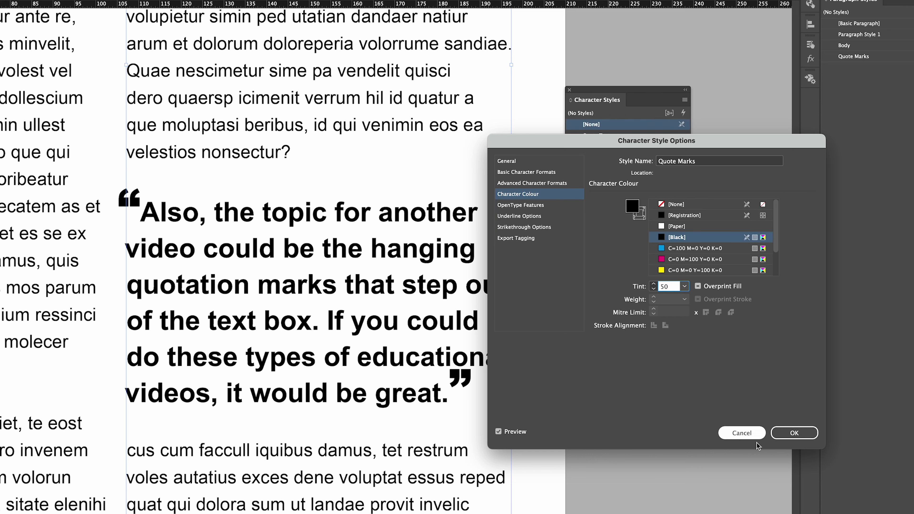
pyautogui.click(795, 433)
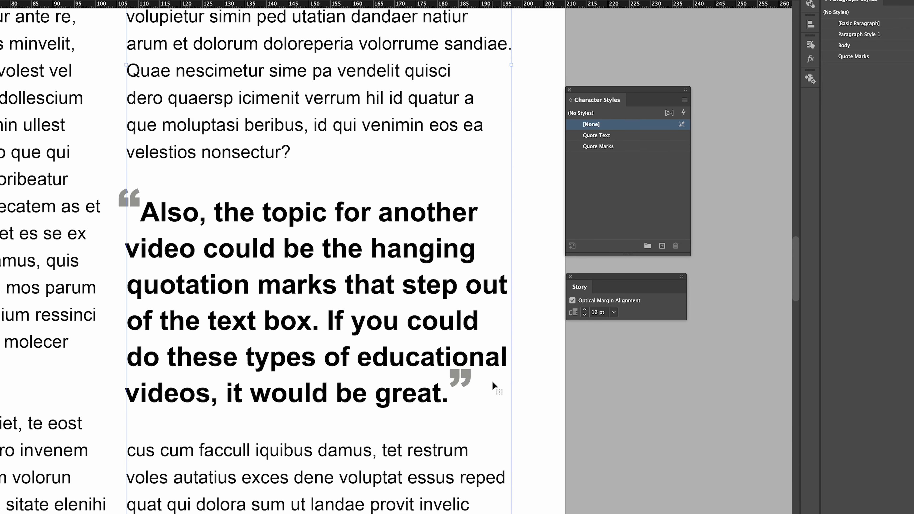
pyautogui.doubleClick(473, 378)
pyautogui.hotkey('shift', 'Left')
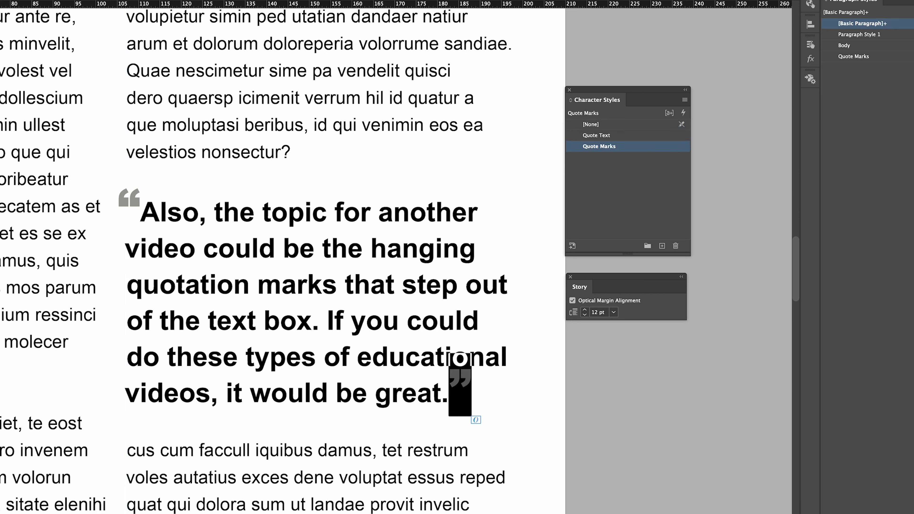
pyautogui.press('Escape')
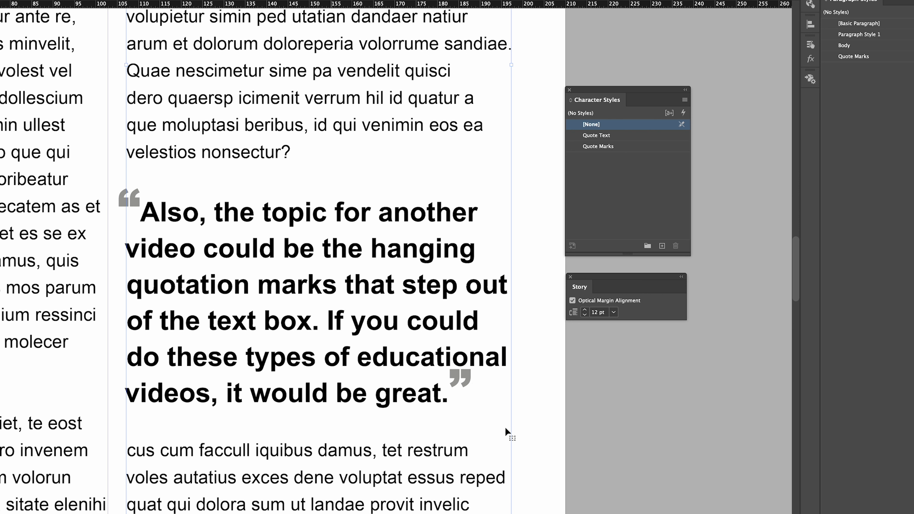
pyautogui.click(575, 404)
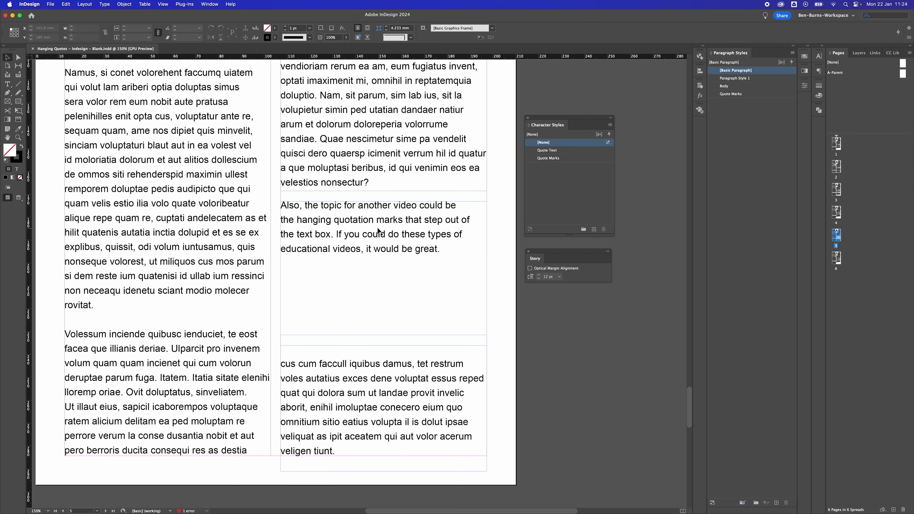
# - Apply the Quote Text character style to the unmarked quote in its own text frame, then deselect the frame
pyautogui.click(443, 259)
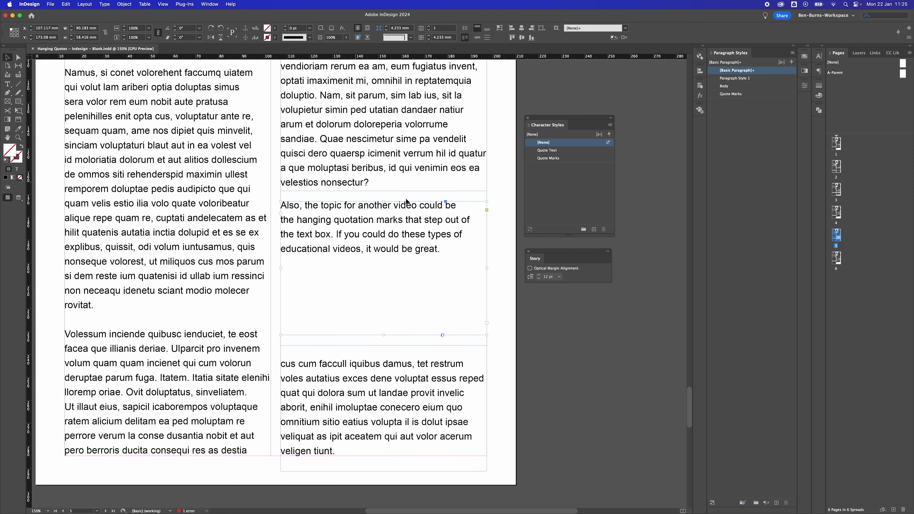
pyautogui.doubleClick(457, 255)
pyautogui.moveTo(446, 251); pyautogui.dragTo(495, 175)
pyautogui.click(547, 151)
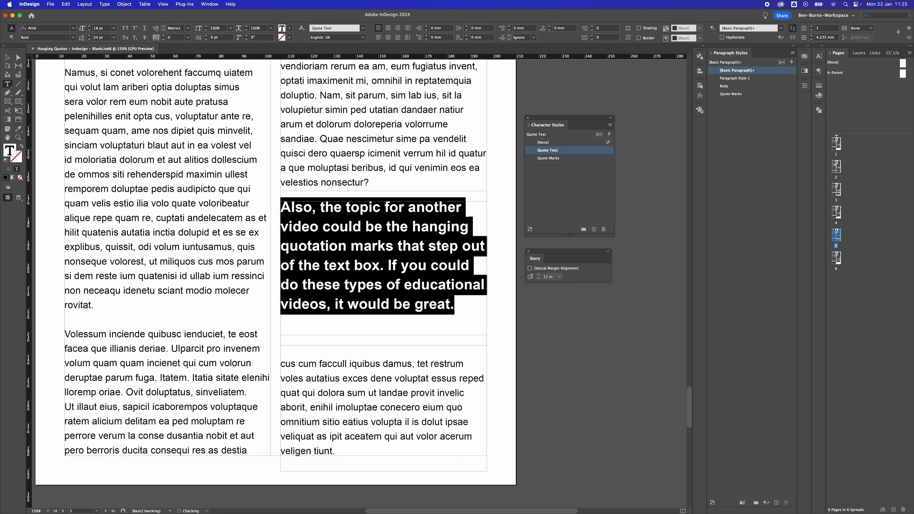
pyautogui.click(7, 57)
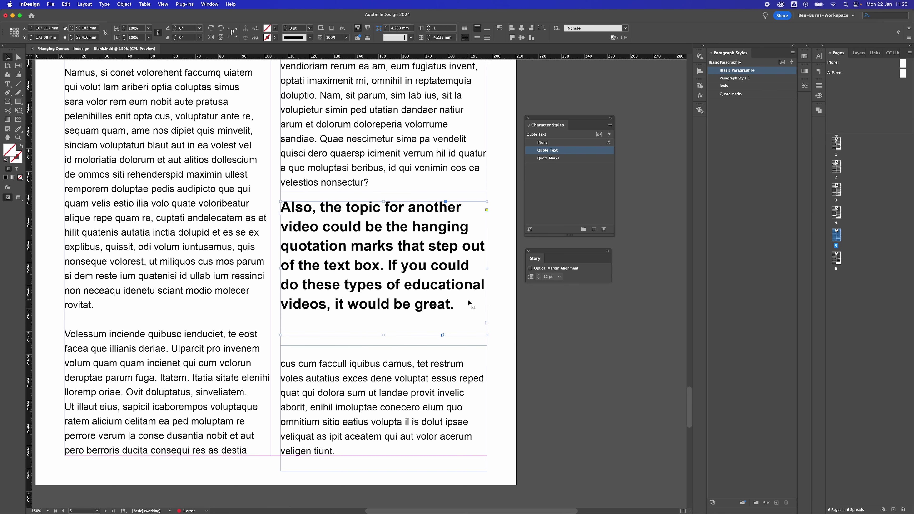
pyautogui.click(579, 322)
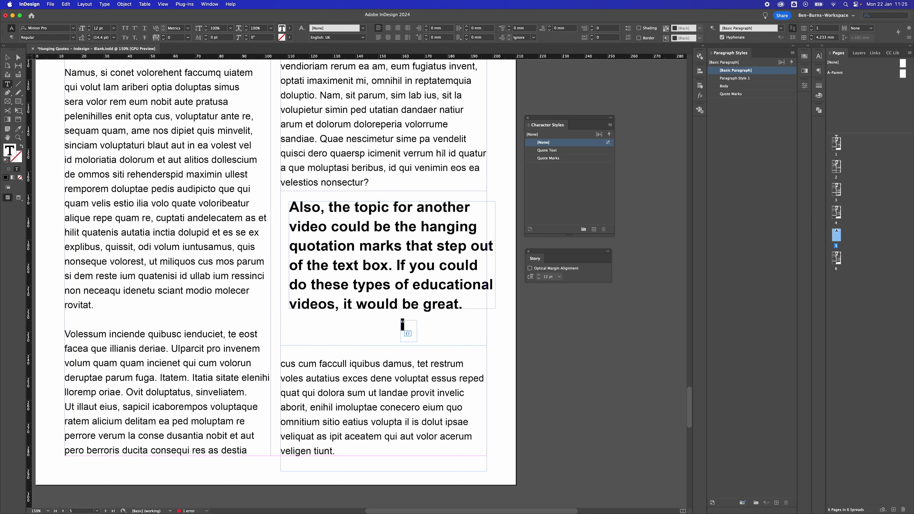
# - Format the opening quotation mark in its small separate frame with the Quote Marks style, C=100 M=0 Y=0 K=0 colour and 60 pt size
pyautogui.doubleClick(407, 326)
pyautogui.click(805, 57)
pyautogui.click(741, 107)
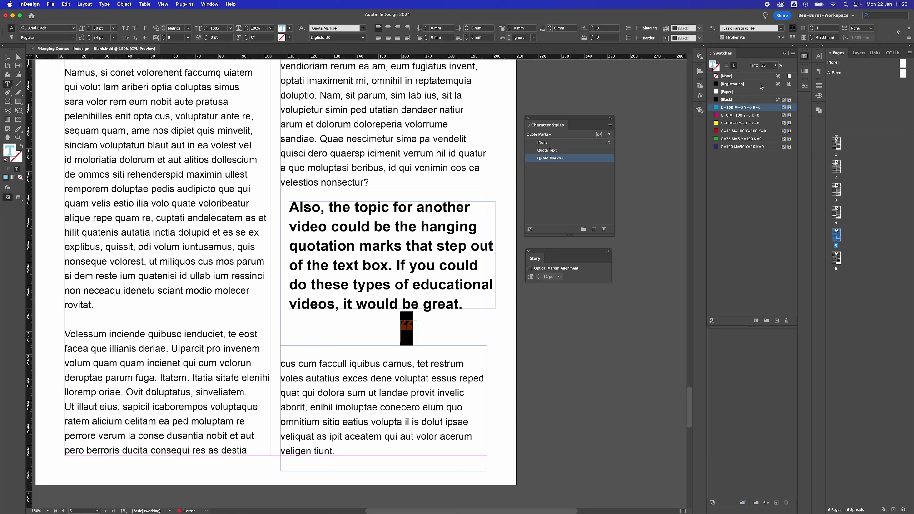
pyautogui.click(97, 27)
pyautogui.write('60')
pyautogui.press('Return')
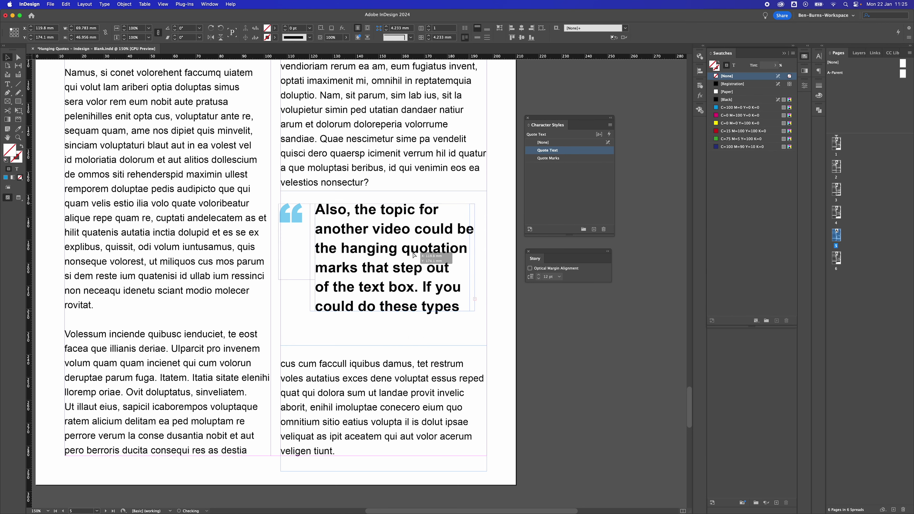
# - Lengthen the quote's text frame to fit all its text, and replace the mark in the duplicate frame with a double right quotation mark
pyautogui.moveTo(391, 317); pyautogui.dragTo(391, 352)
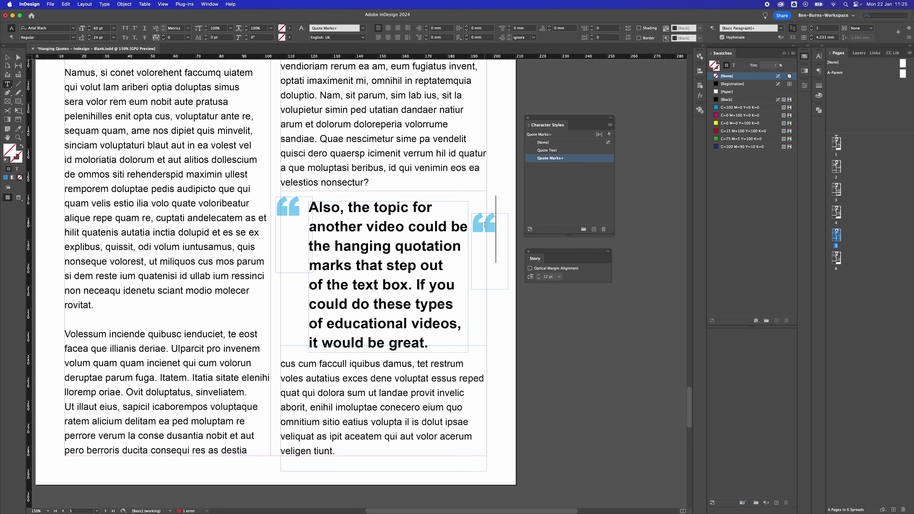
pyautogui.rightClick(485, 211)
pyautogui.moveTo(540, 400)
pyautogui.moveTo(640, 424)
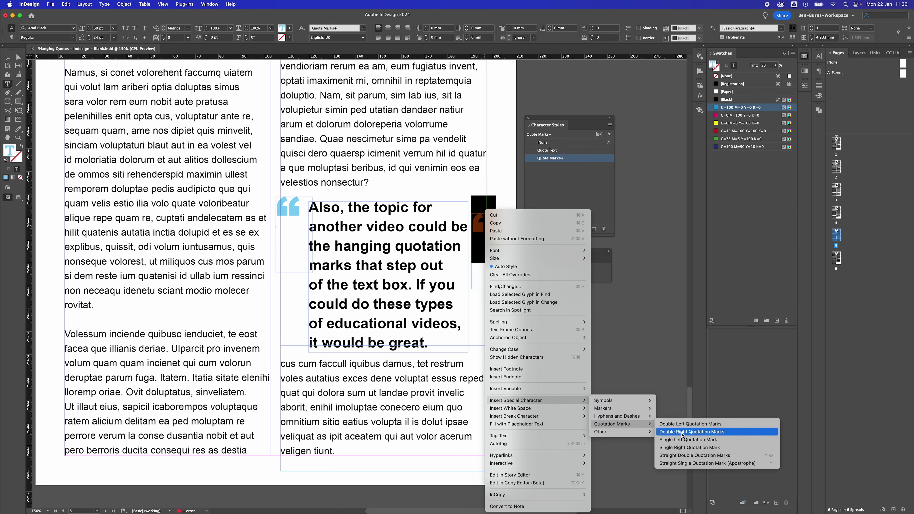
pyautogui.click(682, 432)
pyautogui.press('Escape')
# - Widen the quote's text frame to about 80 mm and place the closing quotation mark frame beside the end of its last line
pyautogui.moveTo(479, 217); pyautogui.dragTo(481, 348)
pyautogui.click(391, 372)
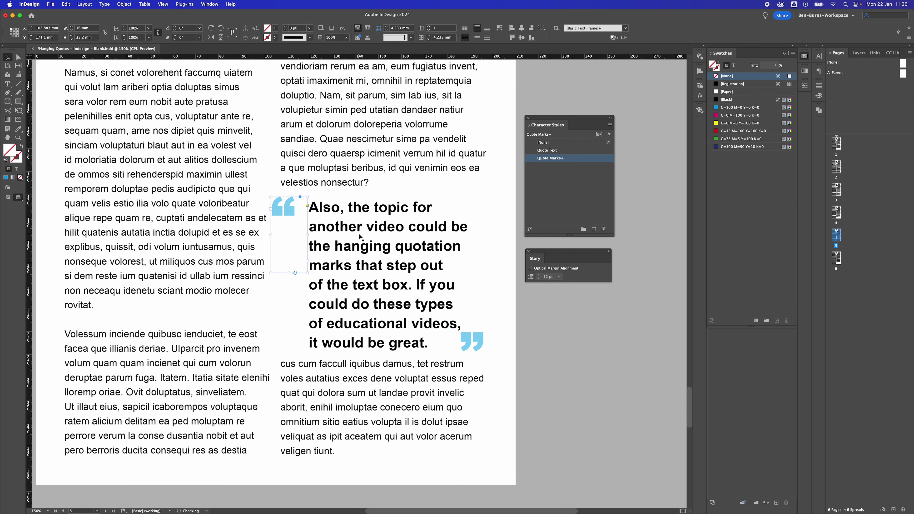
pyautogui.moveTo(474, 287); pyautogui.dragTo(511, 266)
pyautogui.moveTo(479, 342); pyautogui.dragTo(494, 312)
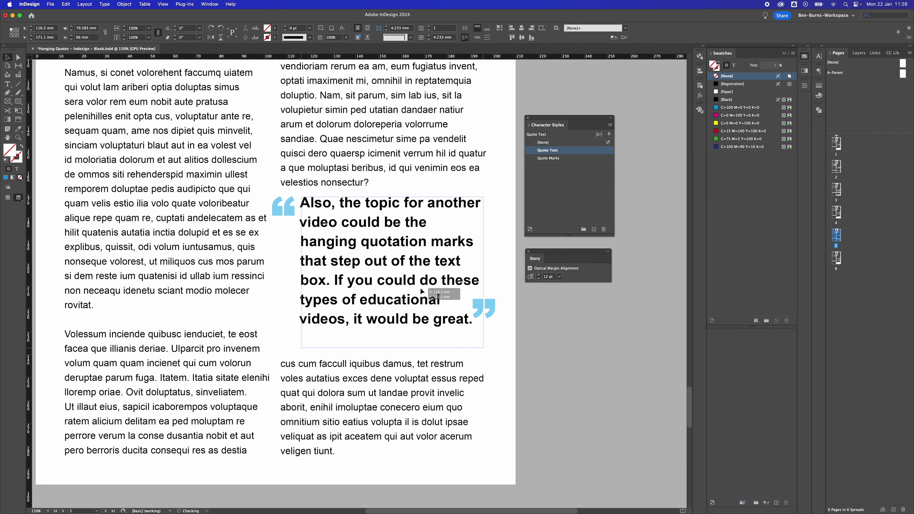
pyautogui.click(566, 319)
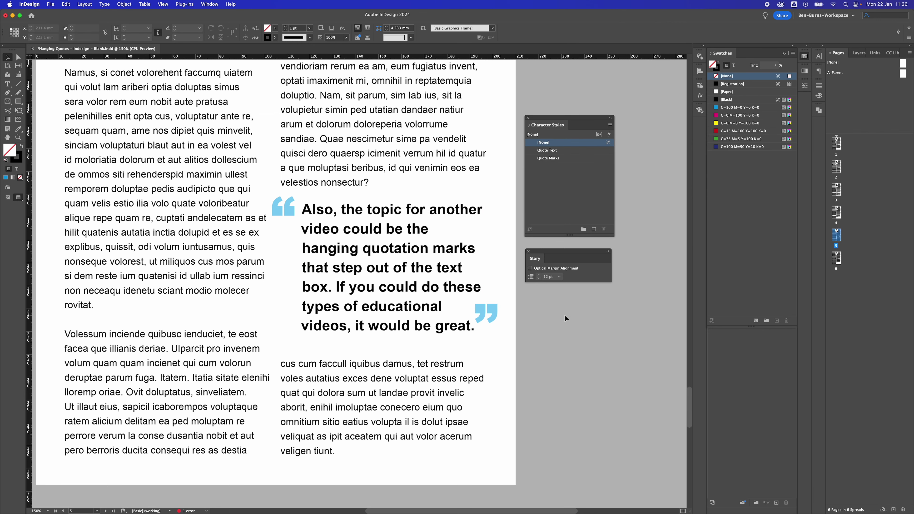